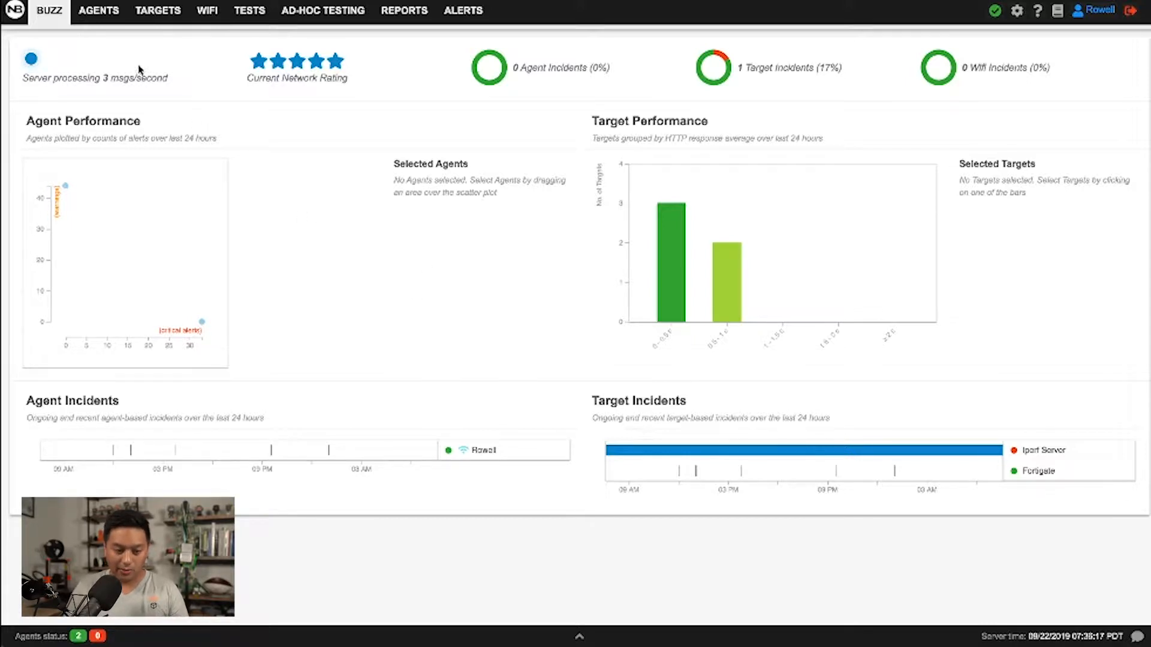
Open the second wireless agent in the agents list and review its general stats, interfaces, incidents and test results
click(96, 12)
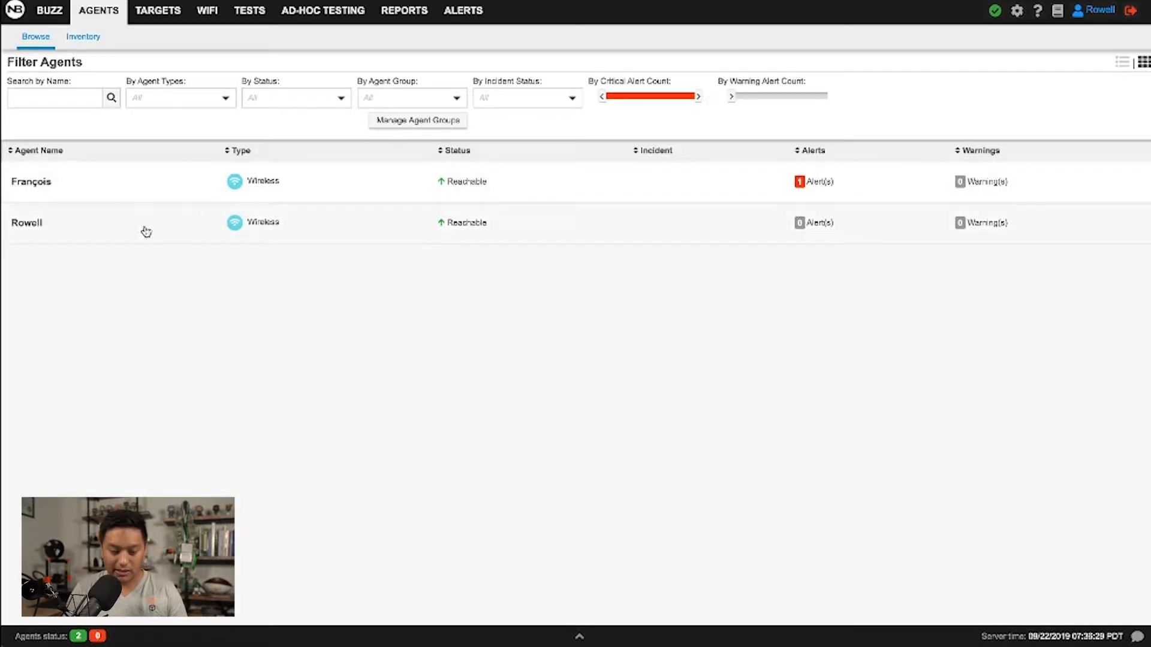
click(123, 232)
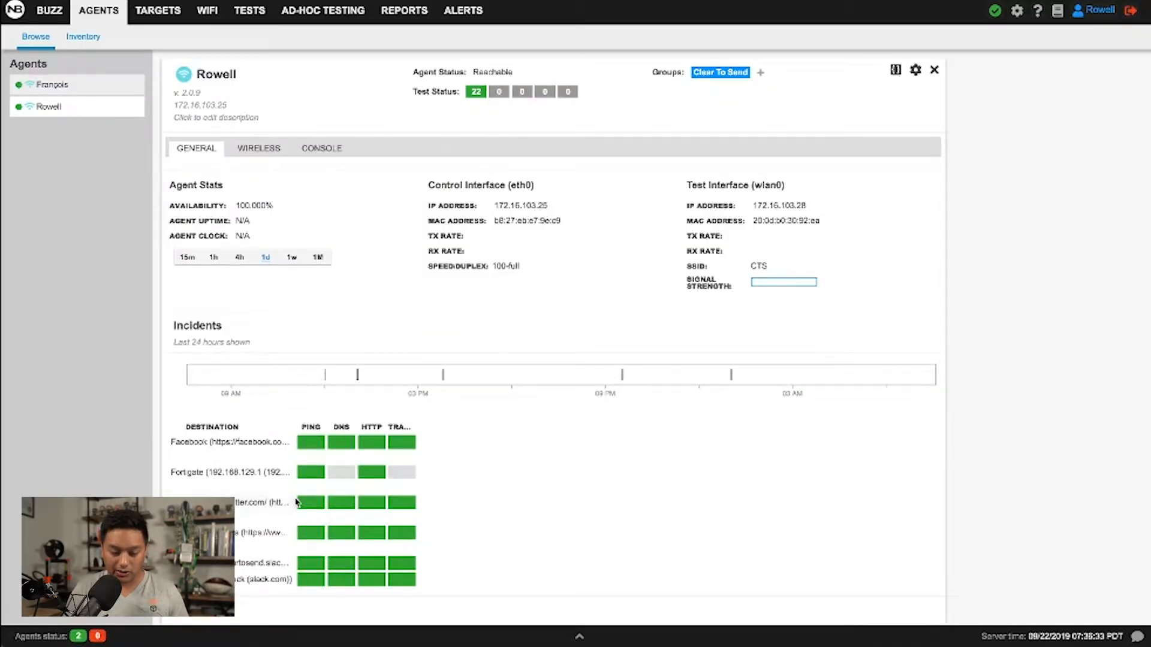
scroll(295, 502, down, 1)
scroll(337, 424, up, 1)
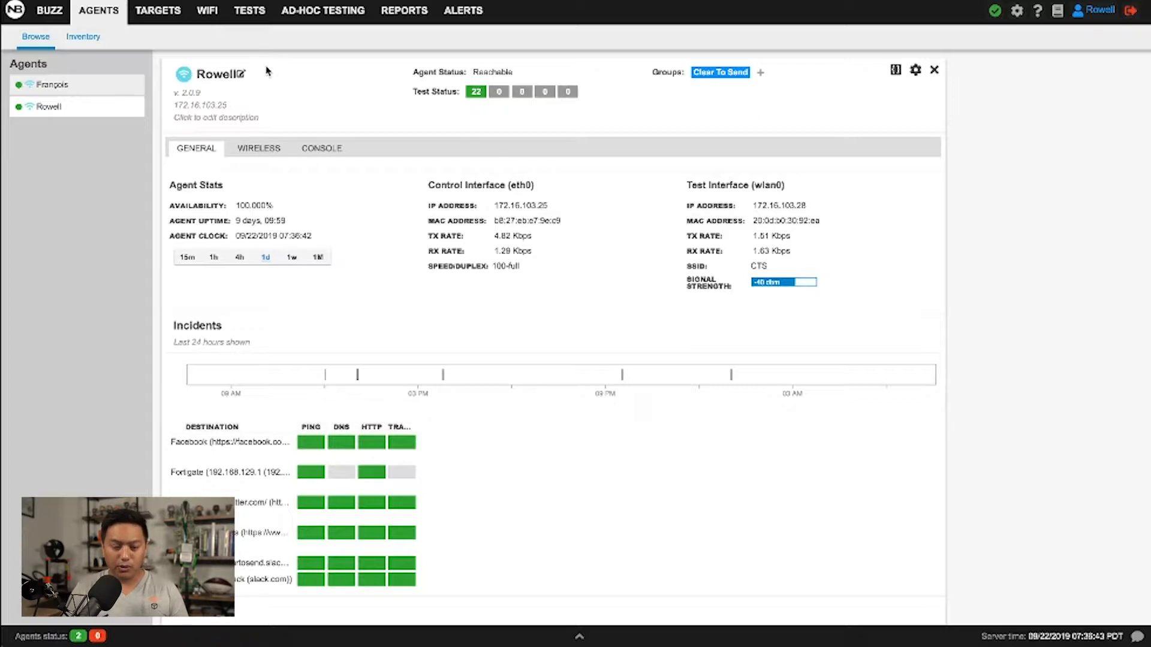
Create a new scheduled Iperf test and name it with the owner's first name in possessive form followed by "iPerf Test"
click(252, 11)
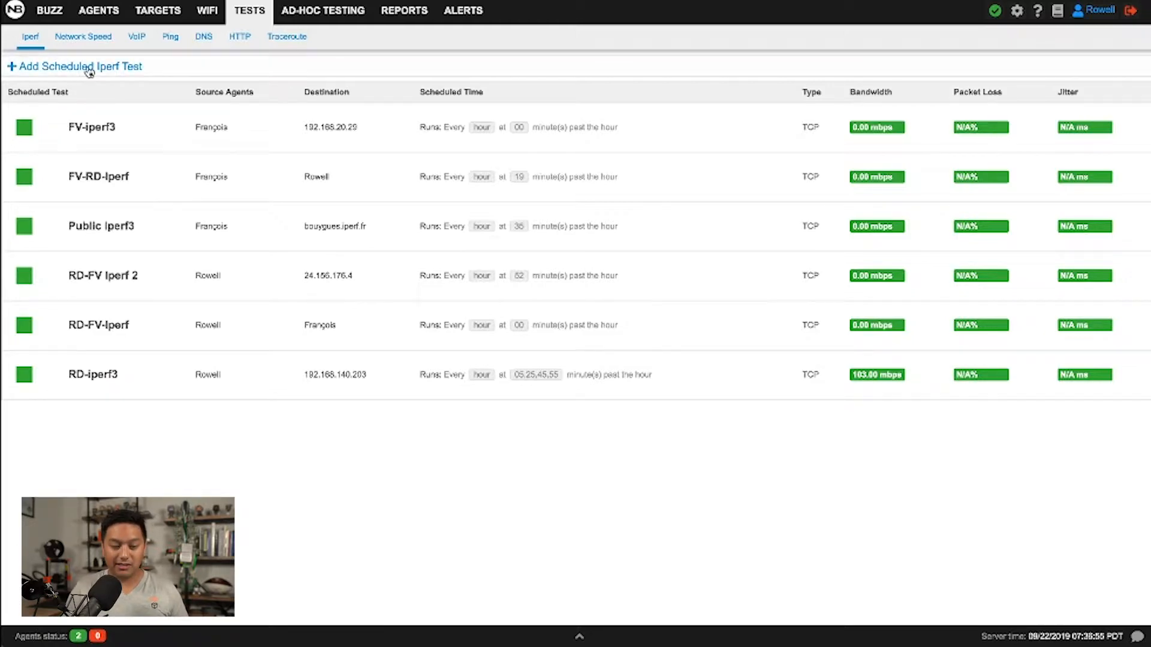
click(160, 73)
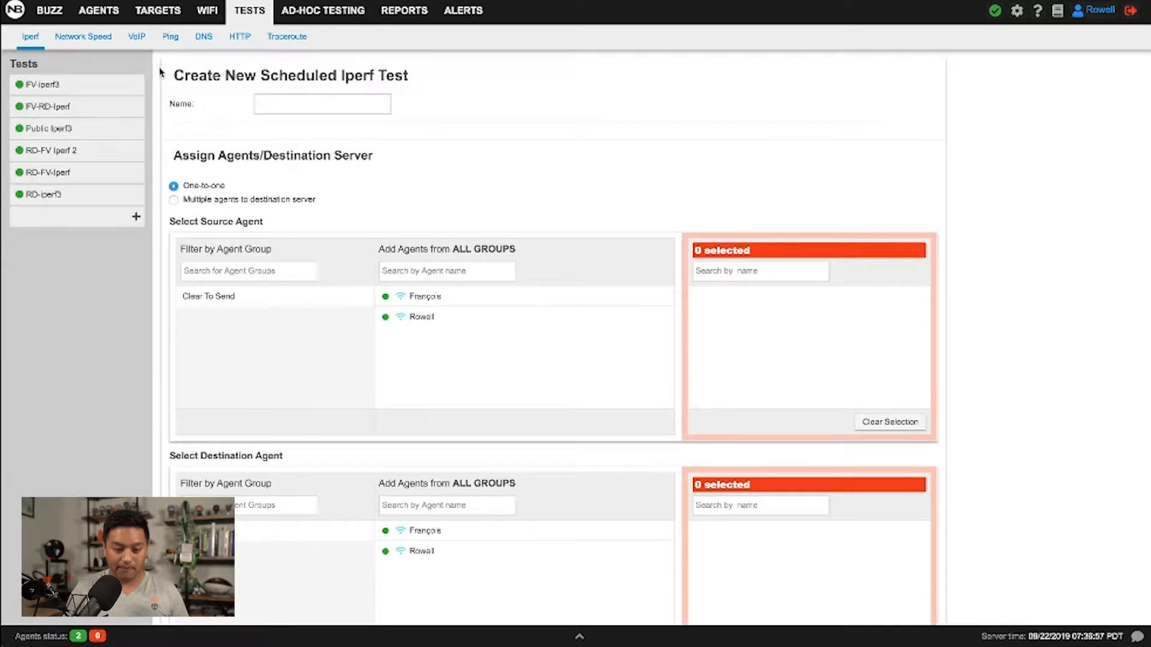
click(285, 106)
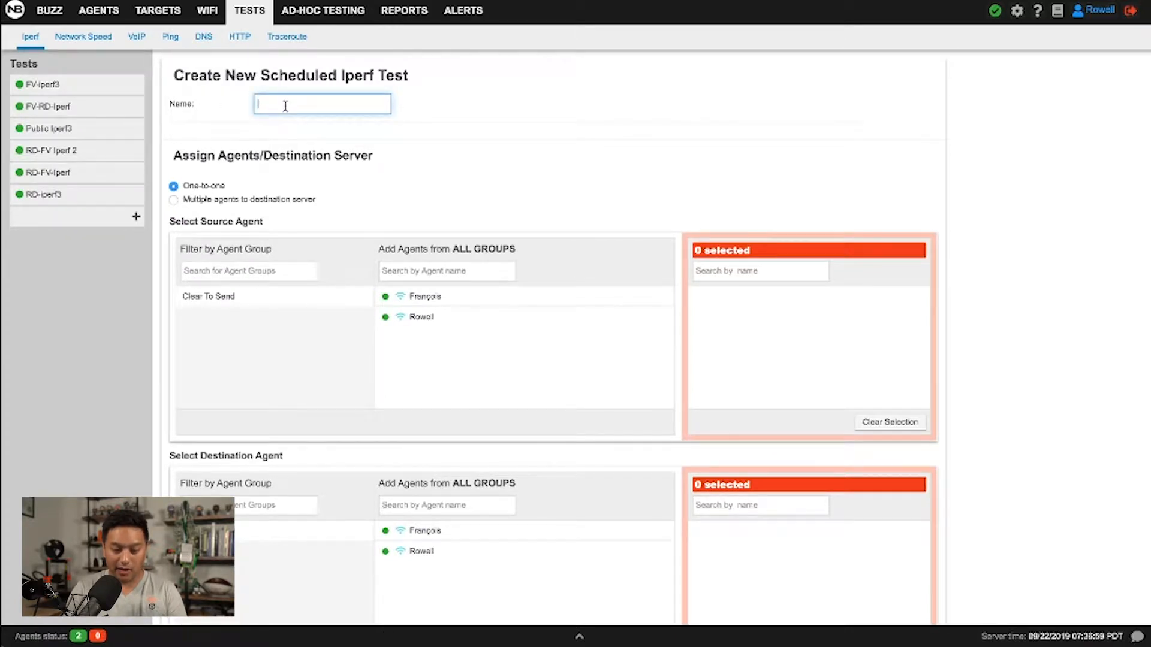
text(Rowell's iPerf Test)
Assign the test as multiple agents to destination server, with the second listed wireless agent as the source
scroll(322, 159, down, 1)
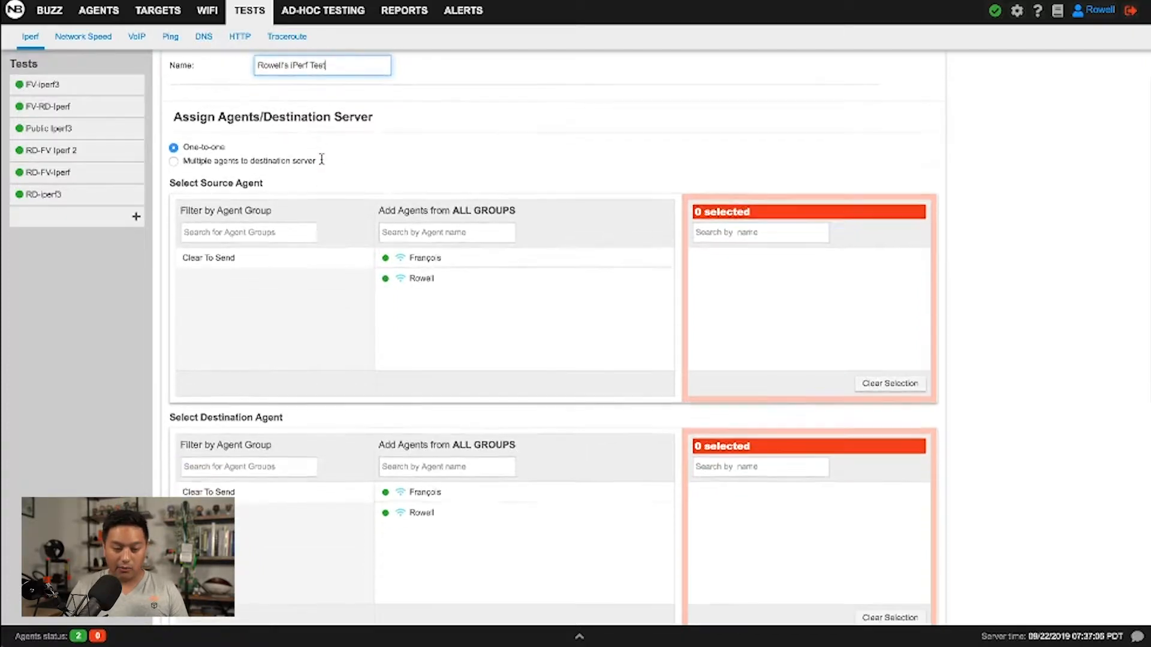
scroll(322, 158, down, 1)
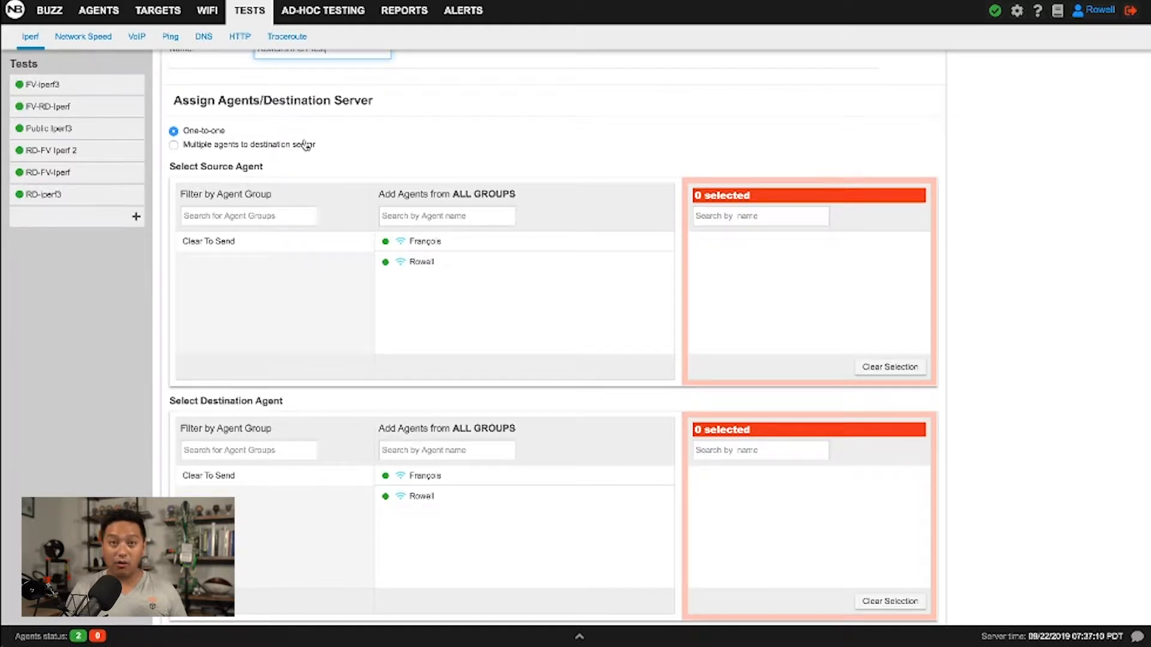
click(174, 146)
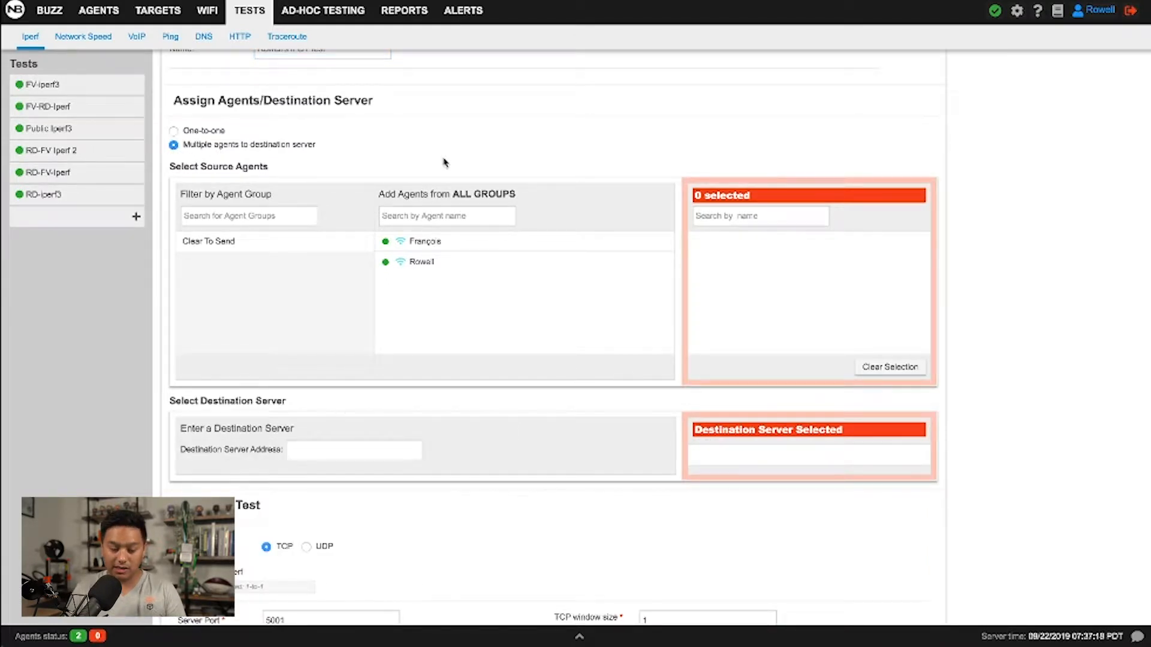
scroll(365, 169, down, 1)
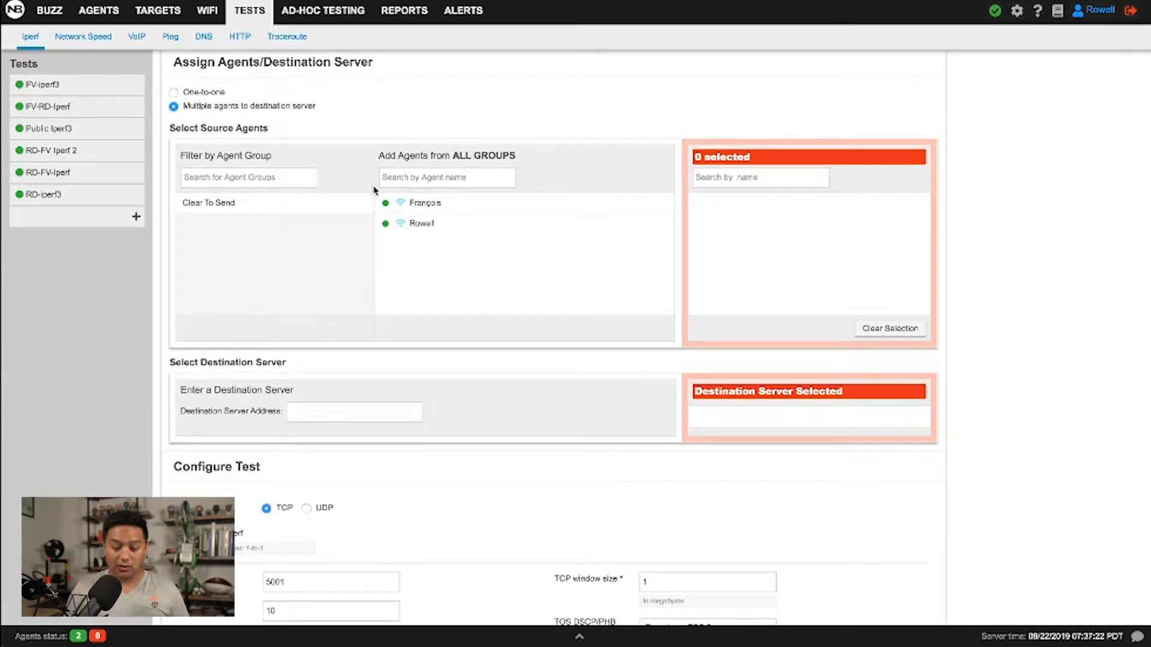
click(438, 234)
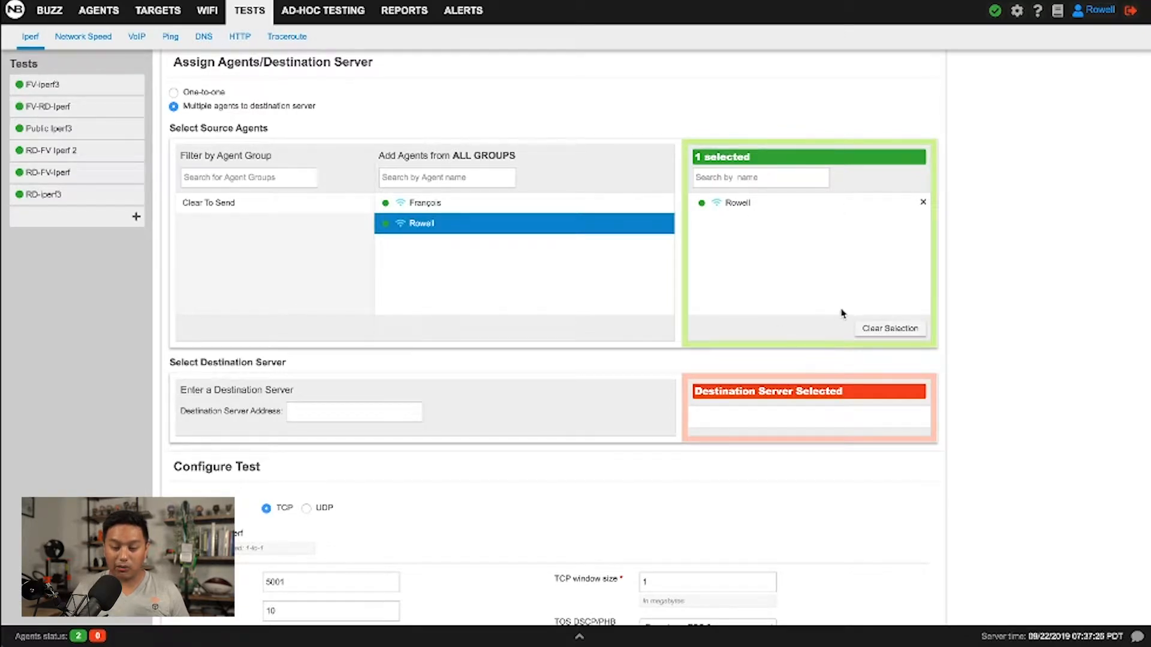
Set the test's destination server address to 192.168.140.203
scroll(843, 312, down, 3)
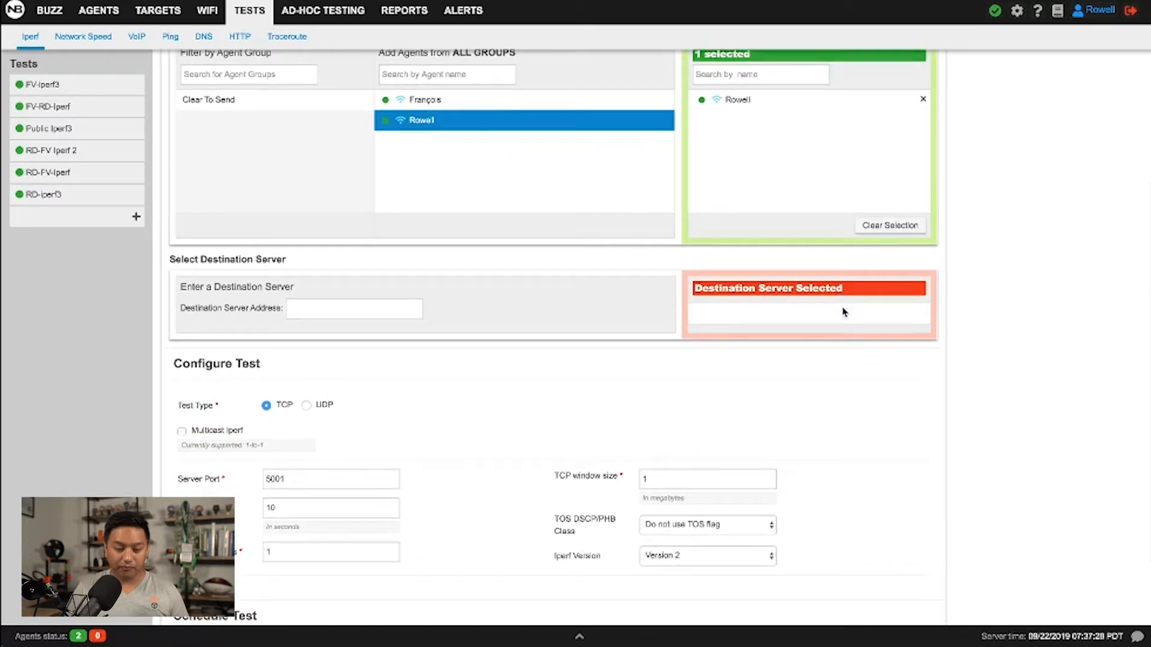
click(349, 262)
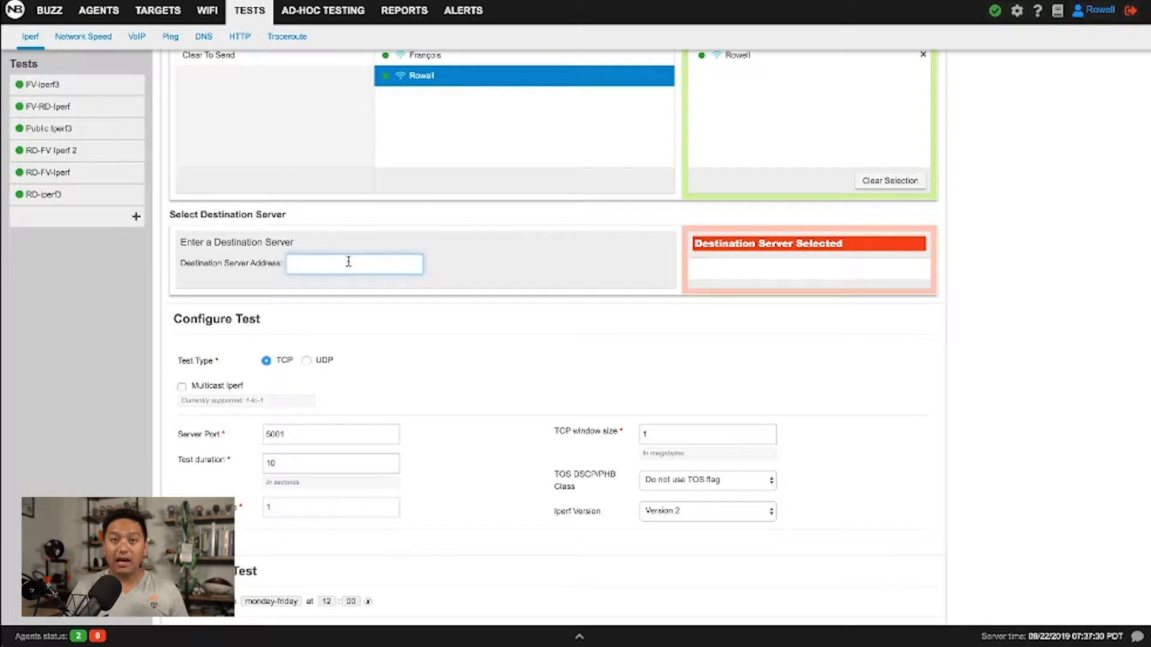
scroll(348, 262, down, 1)
text(192.168.140.203)
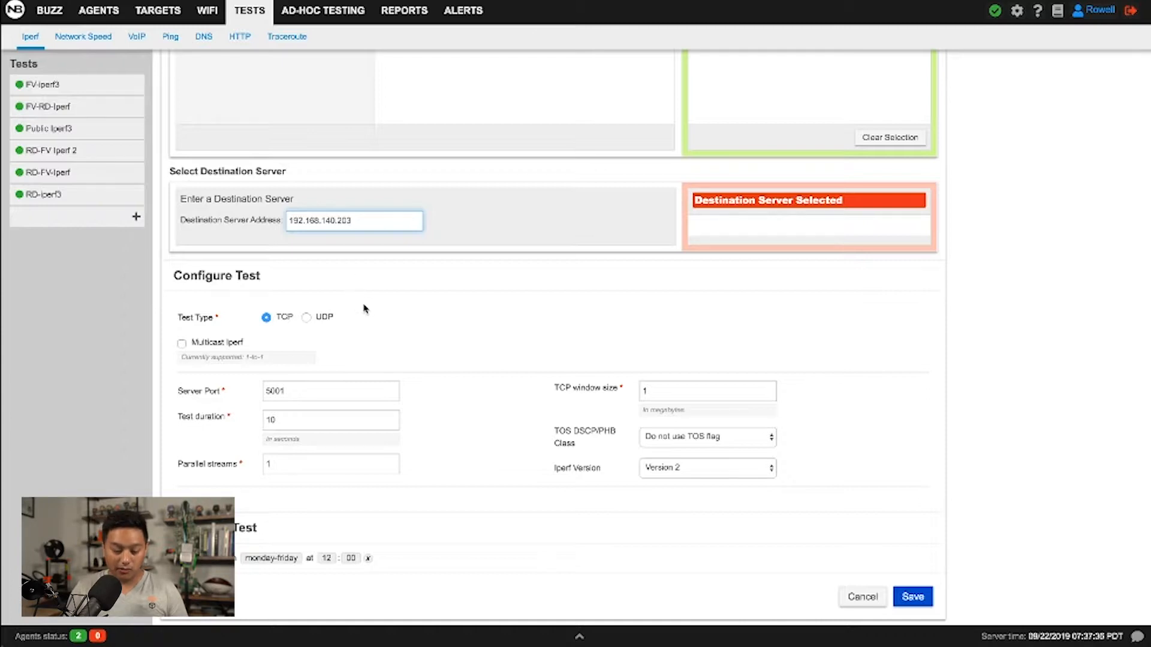
click(427, 310)
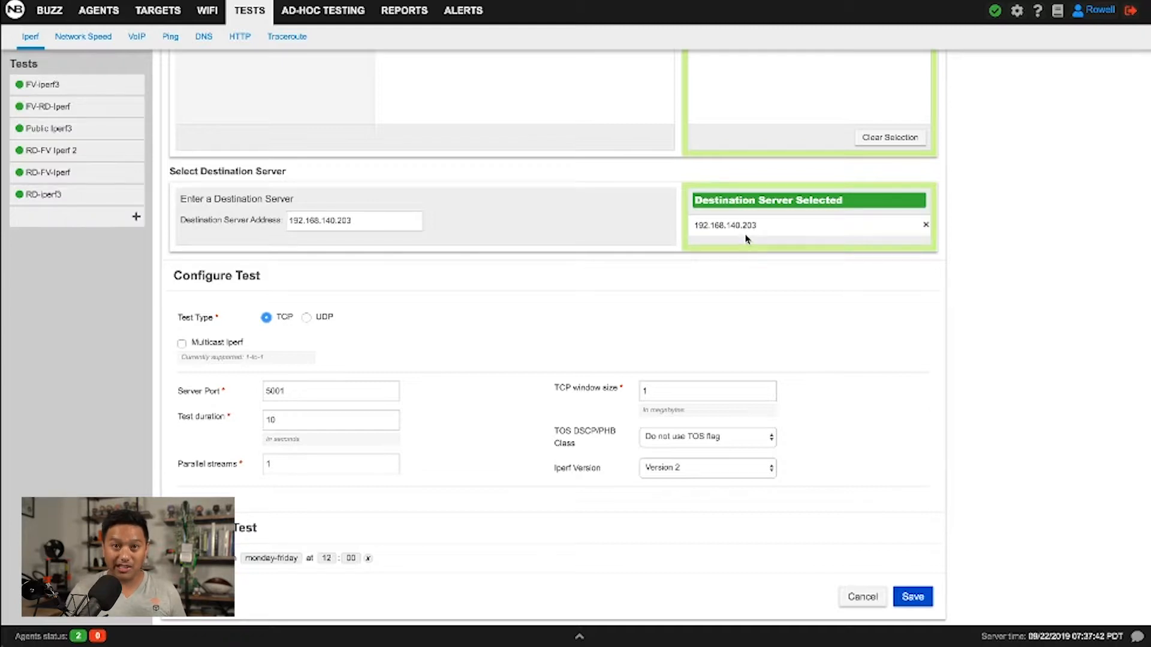
Set the Iperf test's server port to 5202 and its test duration to 60 seconds
scroll(592, 303, down, 1)
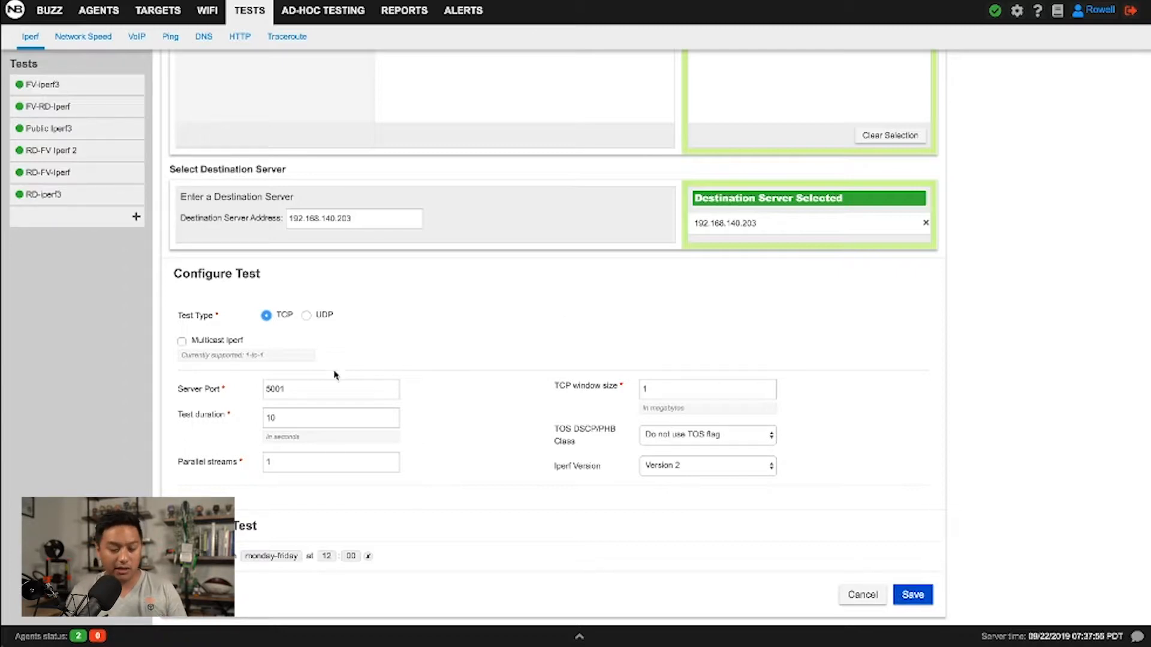
click(308, 389)
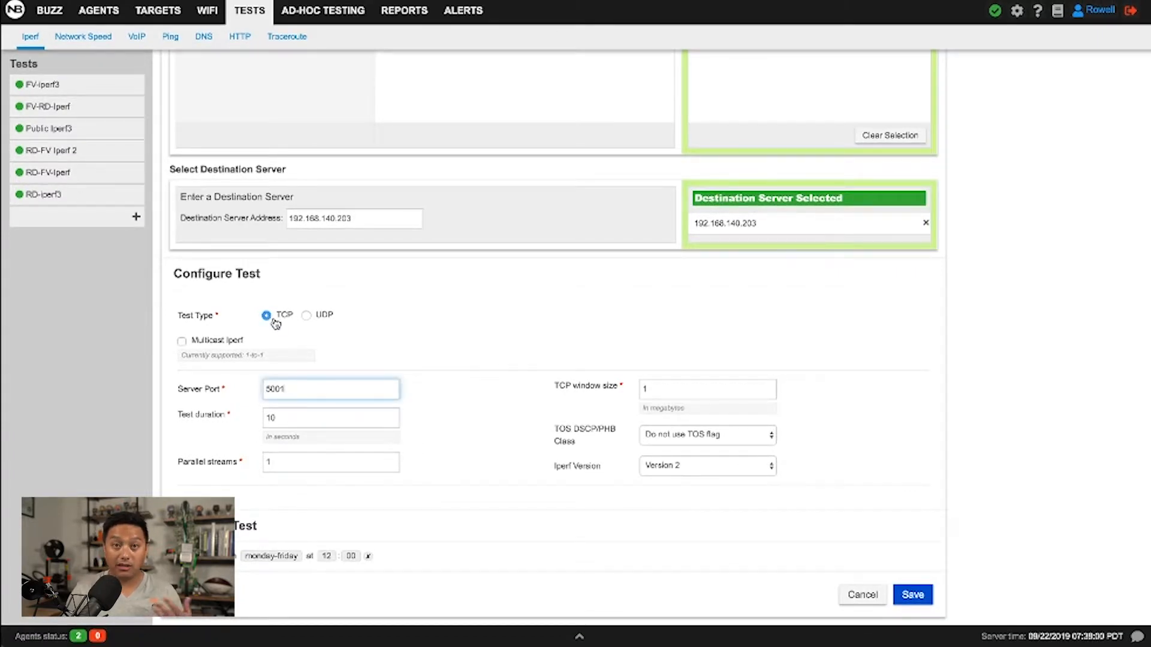
double_click(312, 393)
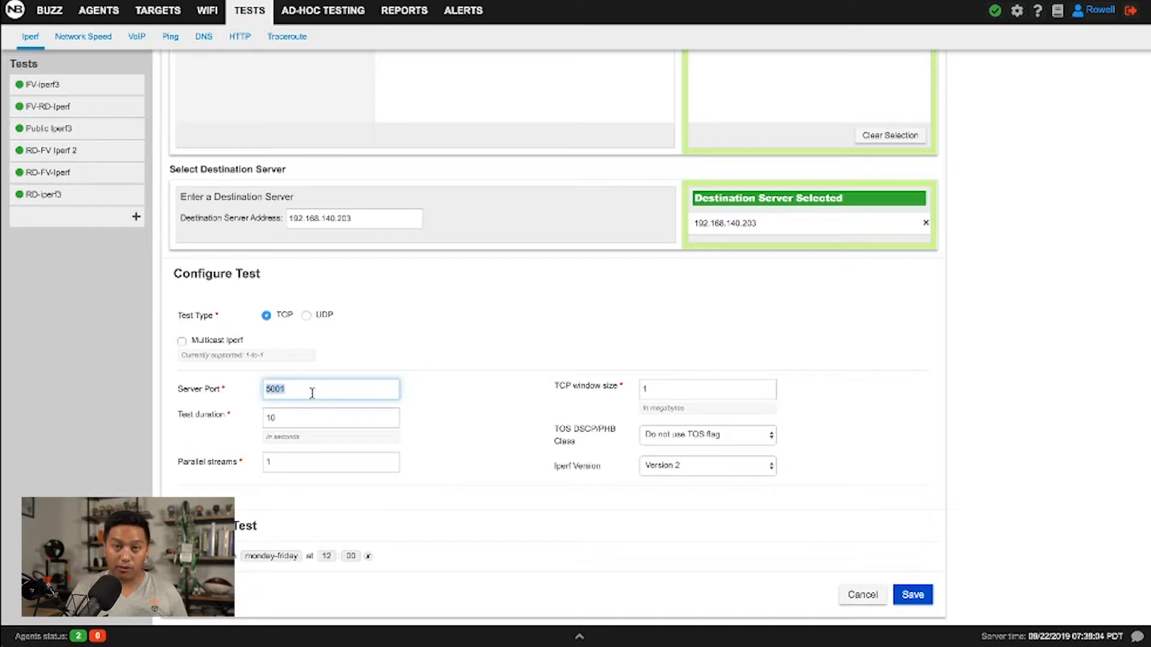
text(5202)
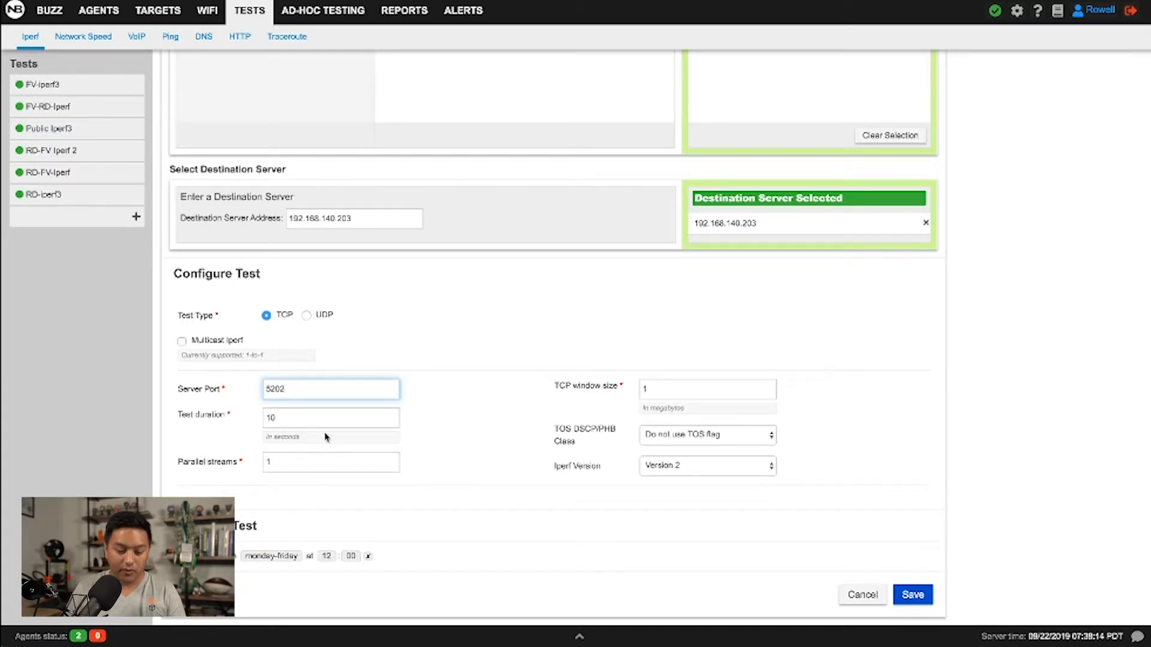
double_click(311, 418)
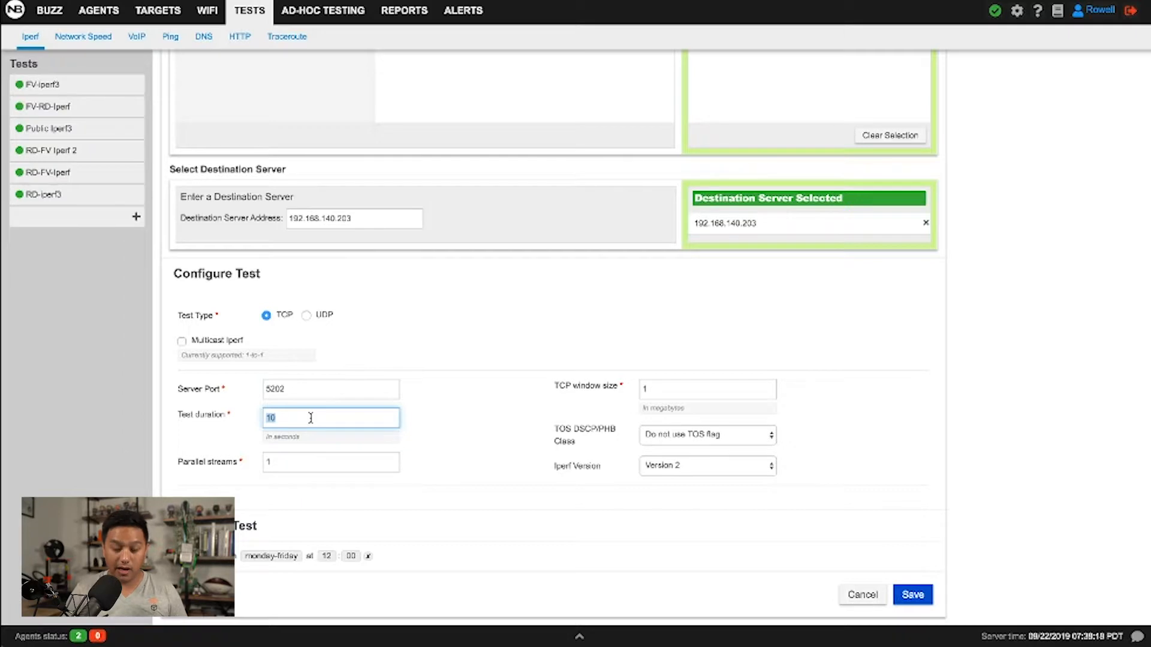
text(60)
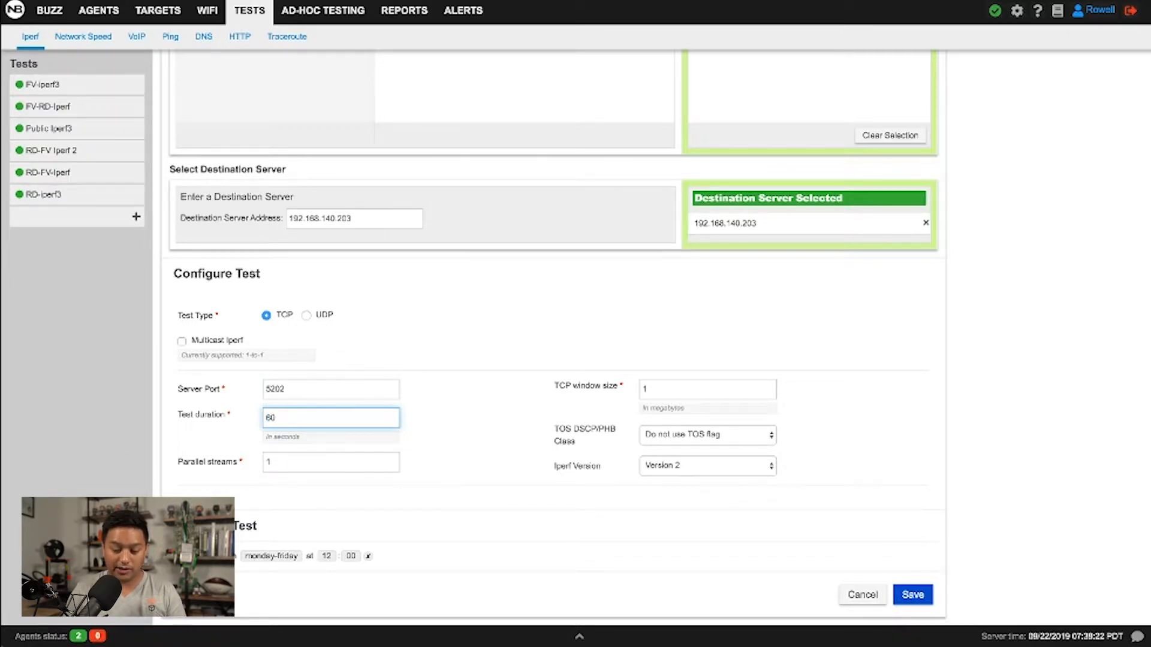
Keep the parallel streams at 1 and set the TCP window size to 1024
click(341, 467)
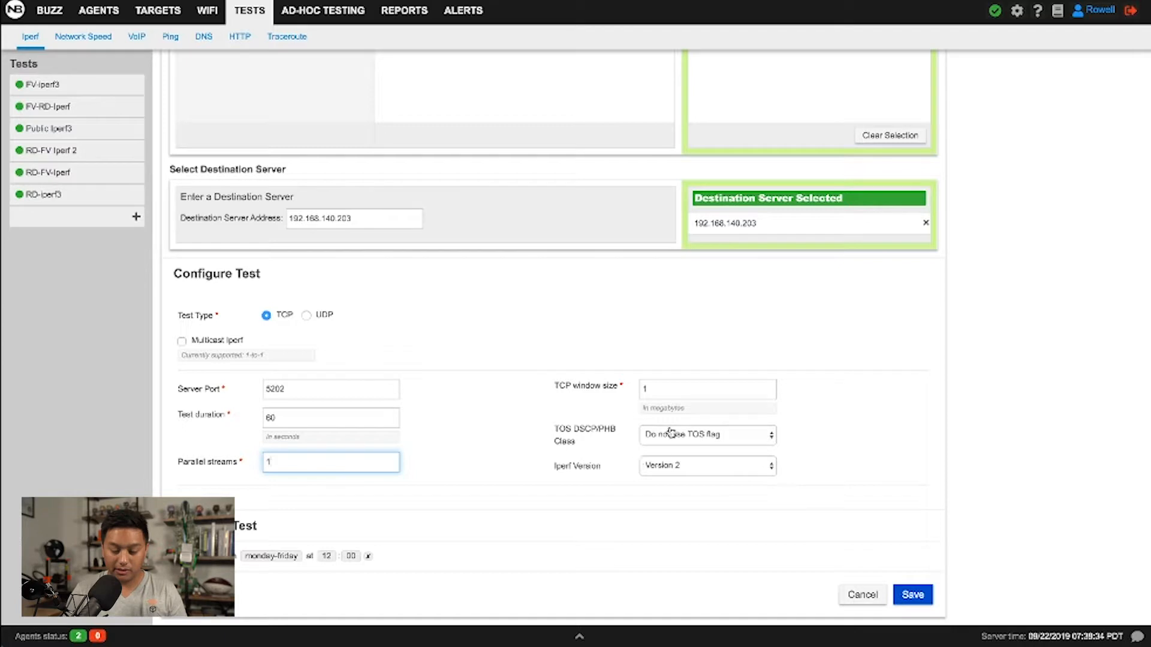
click(668, 387)
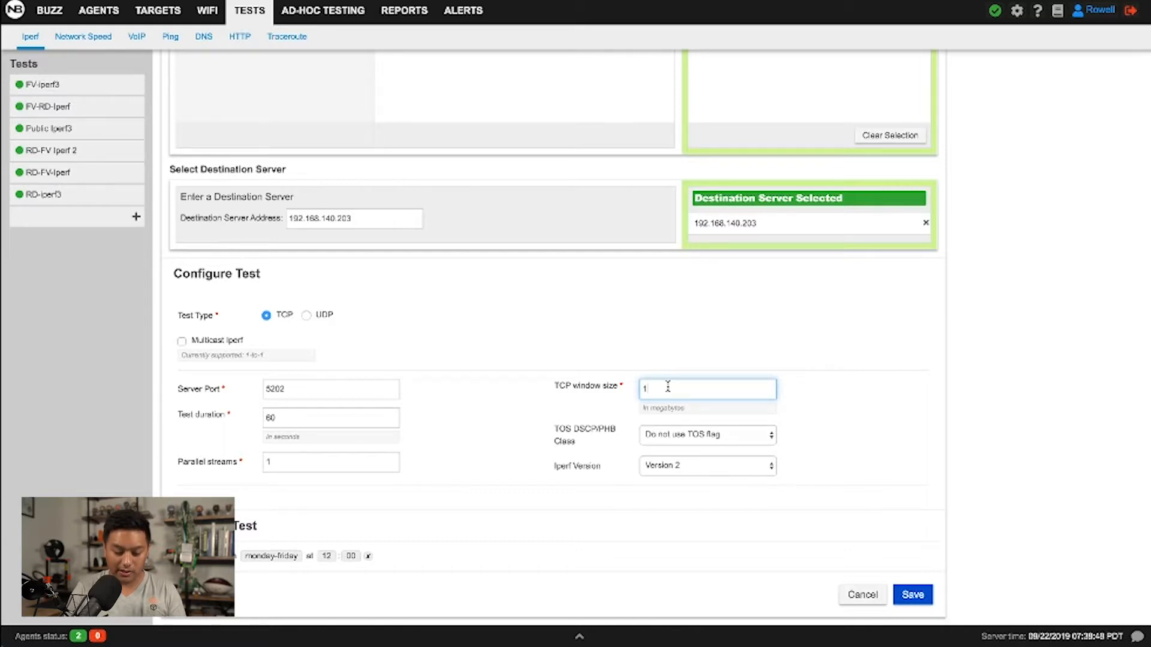
text(024)
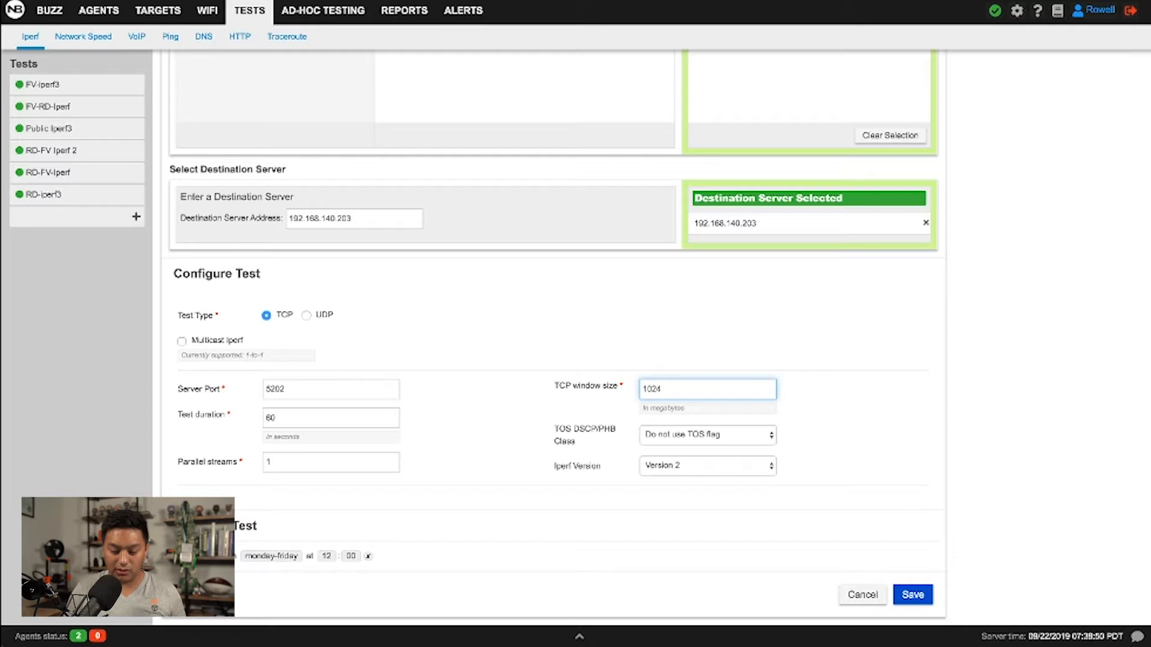
Choose Version 3 as the Iperf version and enable reverse traffic
click(689, 469)
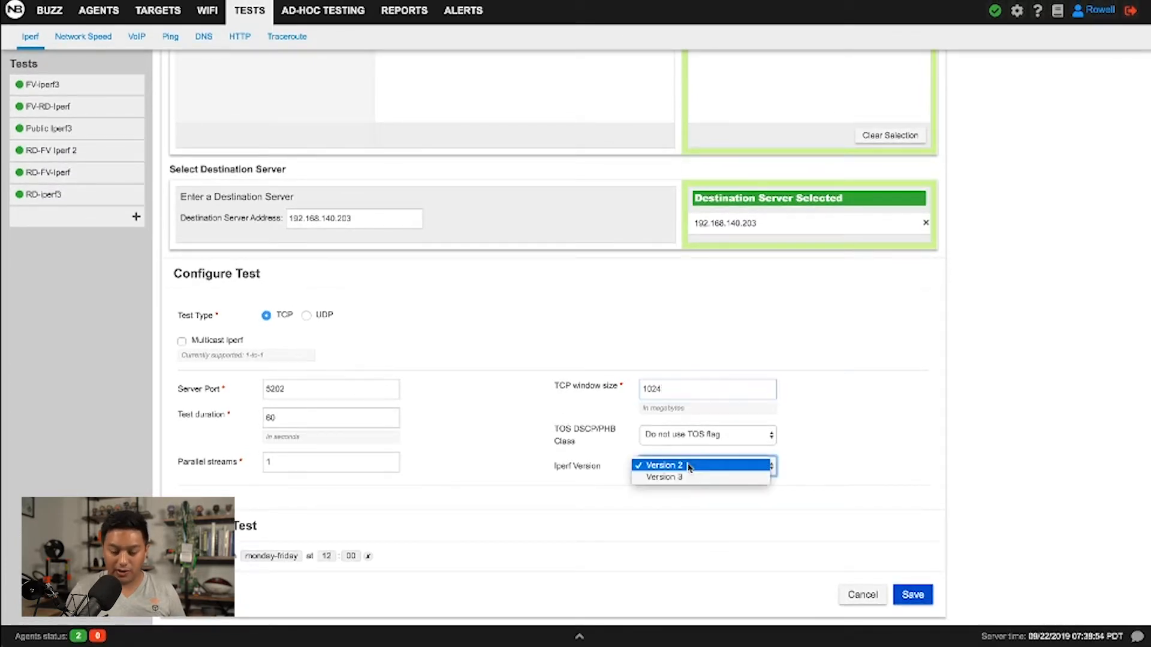
click(683, 478)
scroll(570, 470, down, 1)
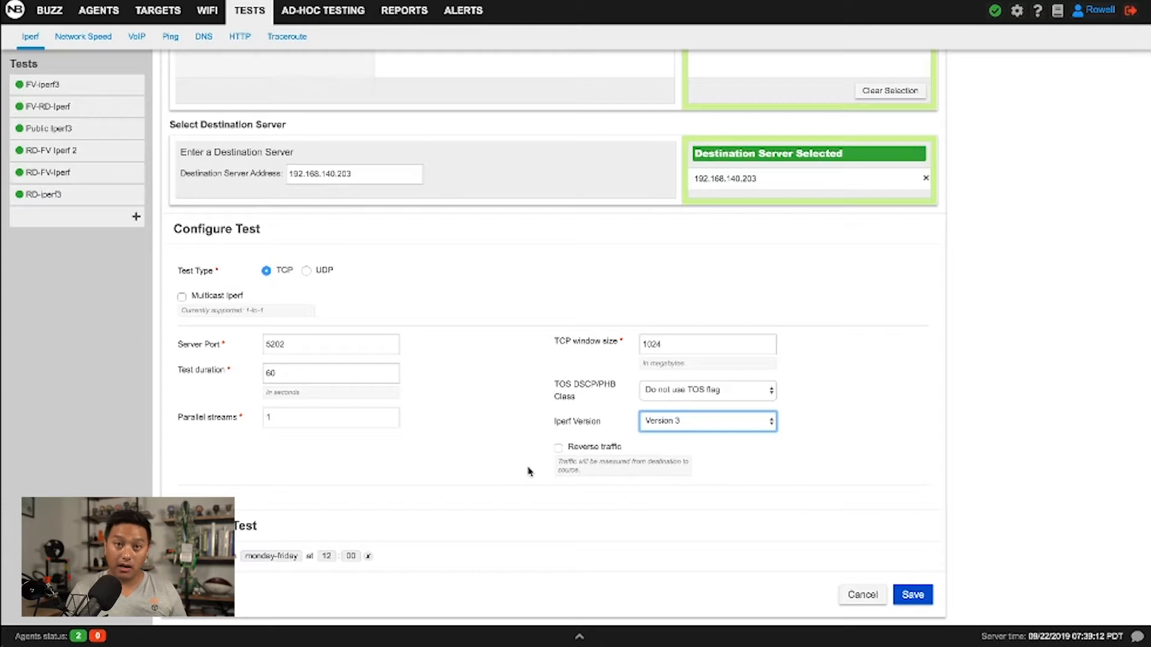
click(558, 448)
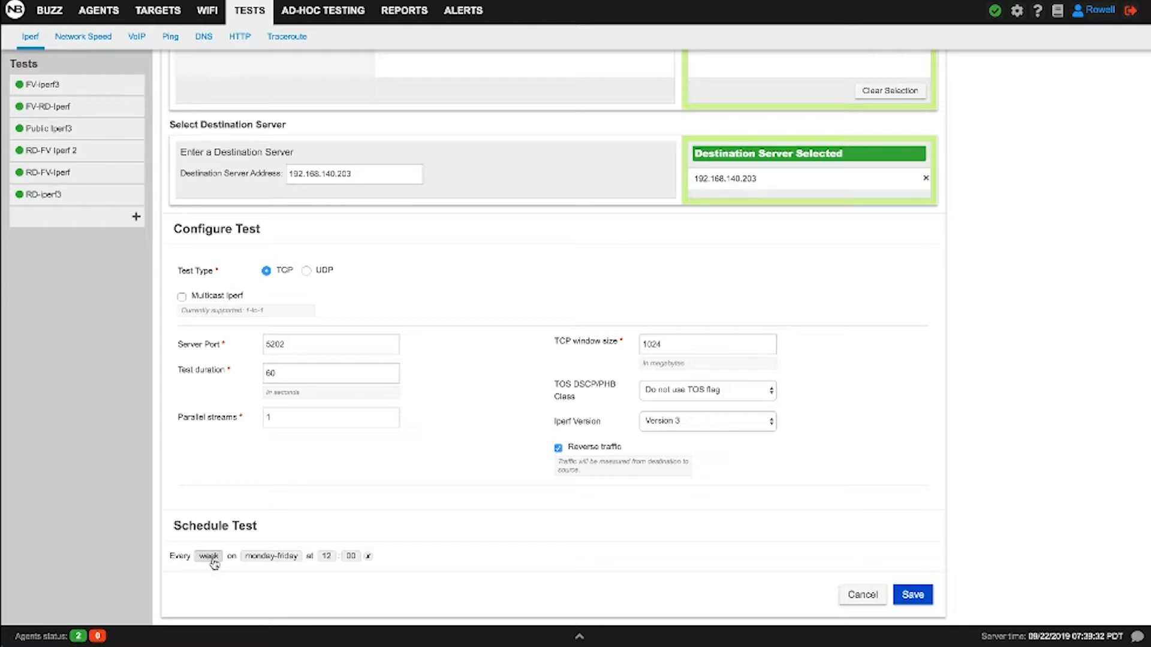
Schedule the test for every hour at 40 minutes past the hour only, and save it
click(211, 557)
click(209, 570)
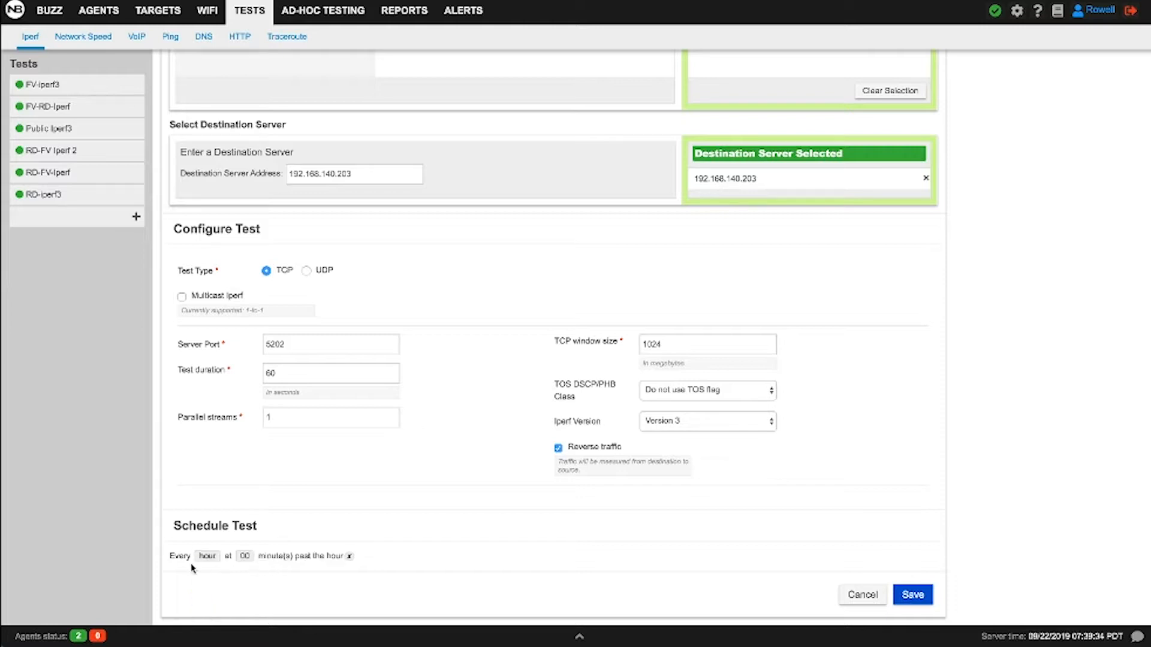
click(245, 557)
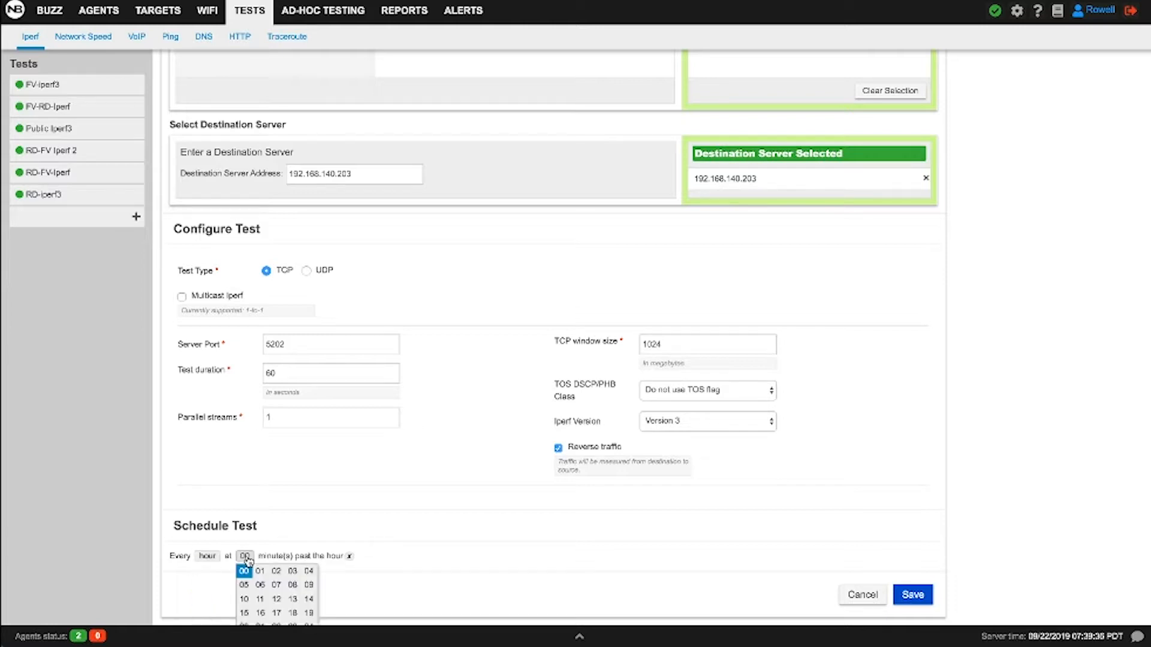
scroll(442, 442, down, 2)
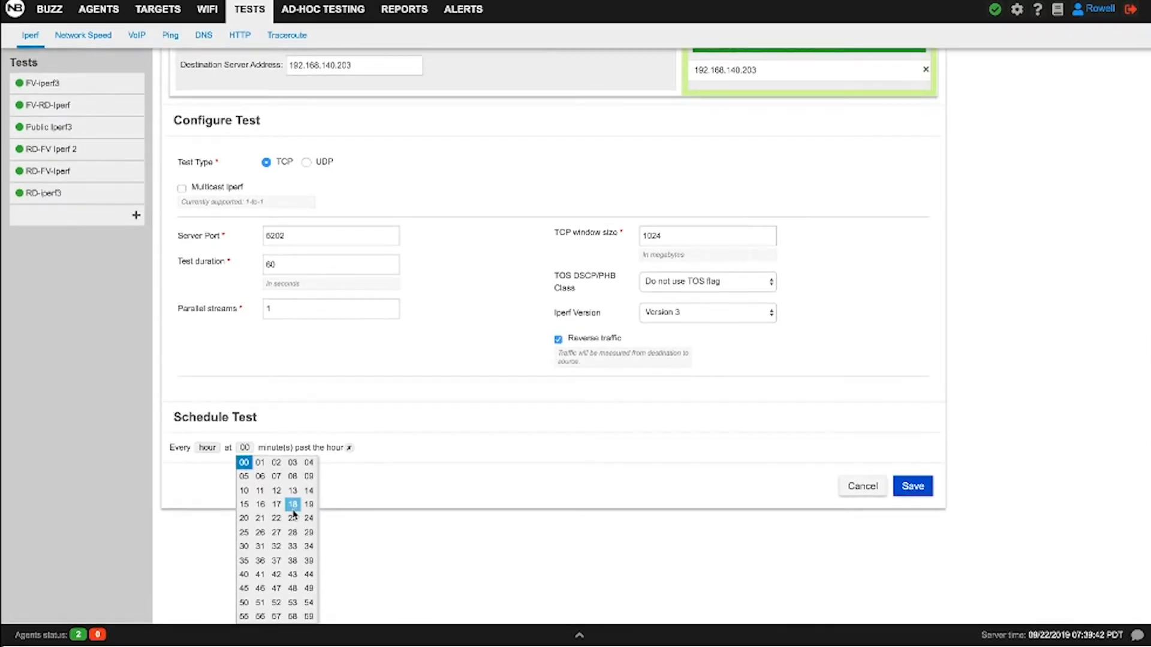
click(244, 576)
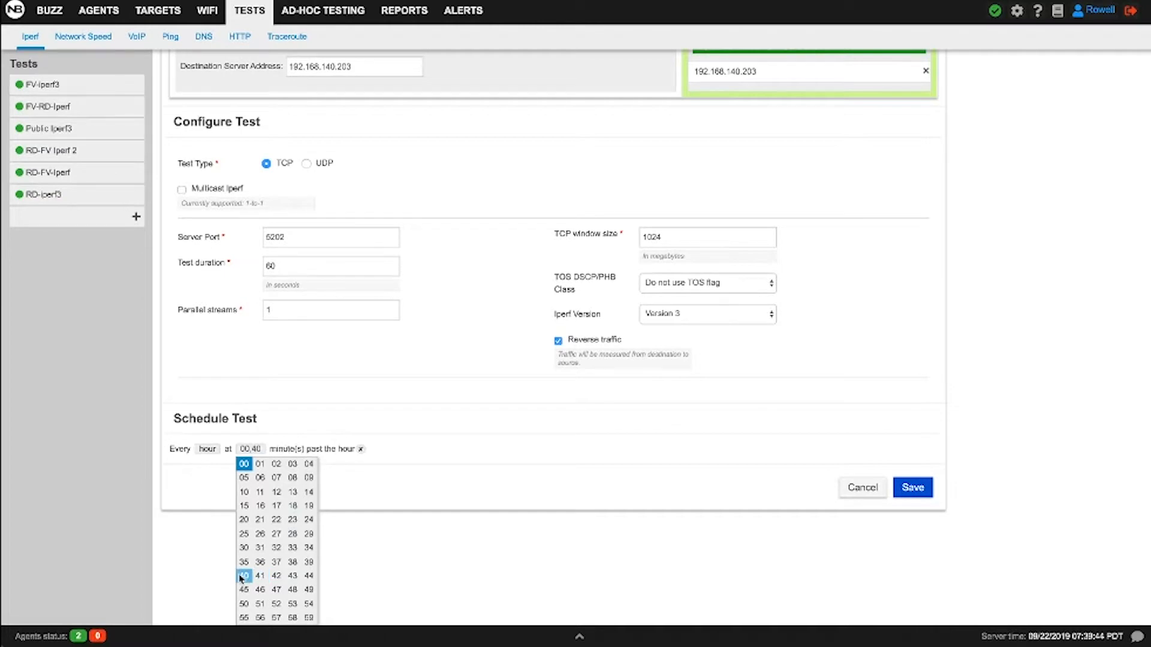
click(244, 465)
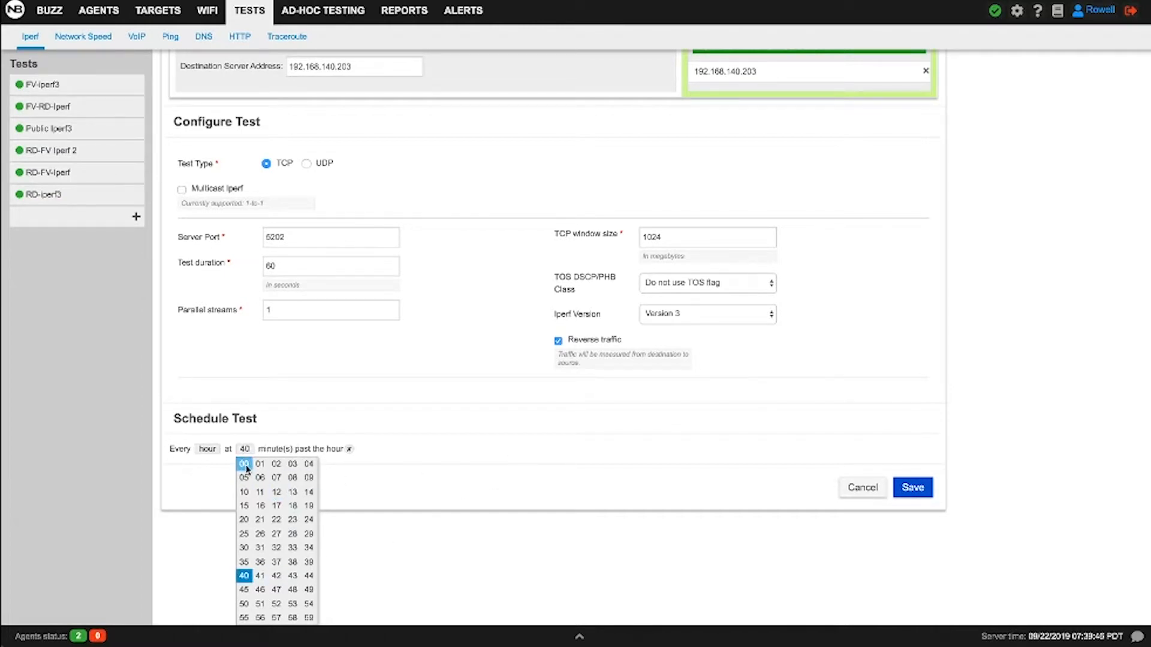
click(613, 483)
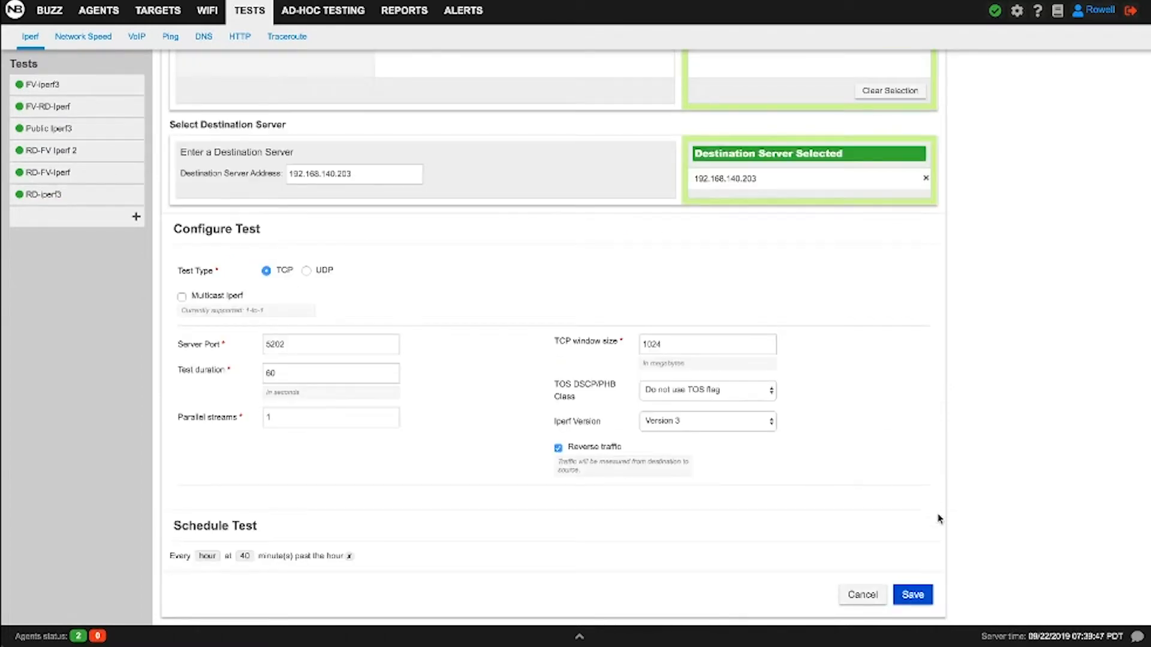
click(924, 597)
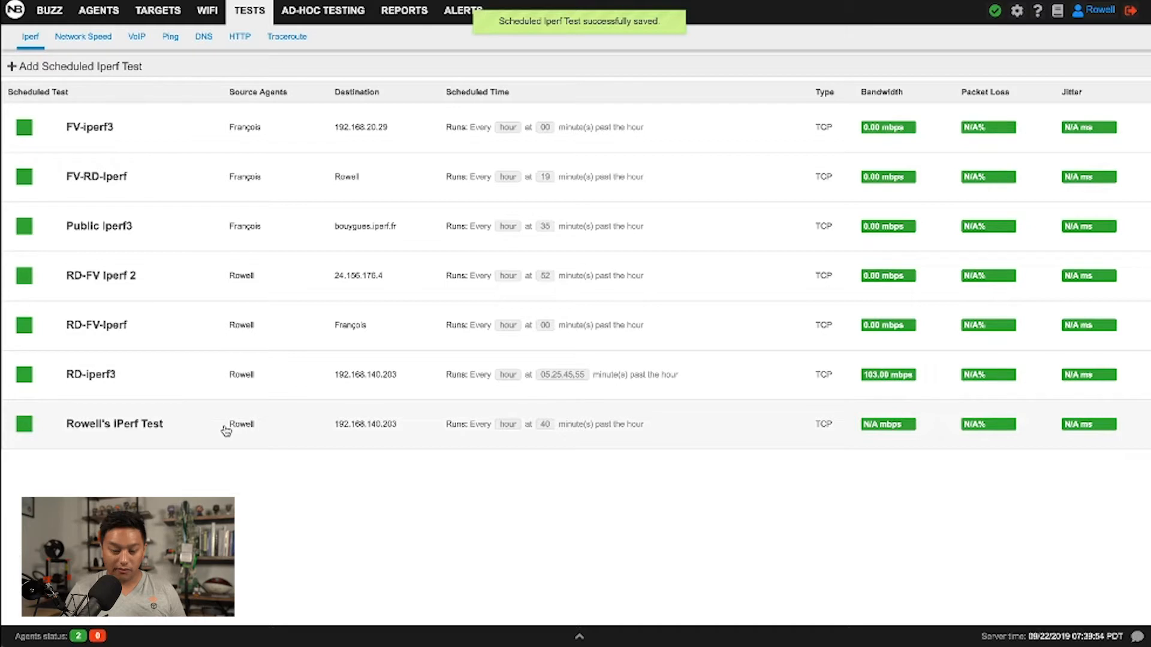
Reopen the newly saved iPerf test and set its hourly schedule to minutes 40-42
click(432, 436)
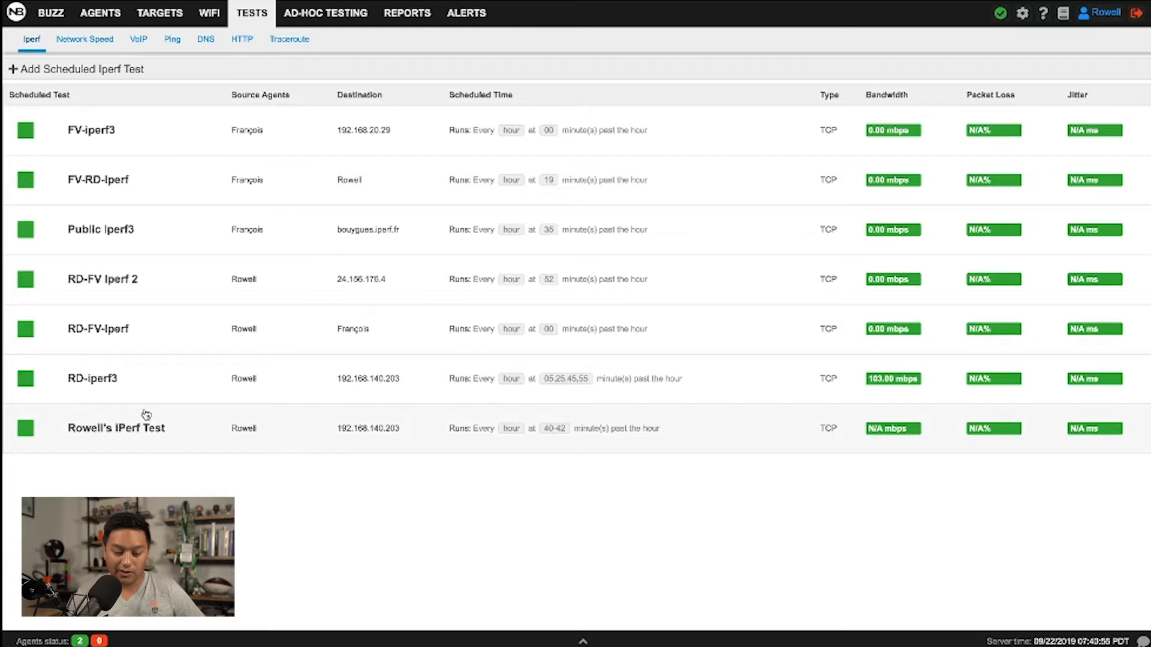
Open the RD-iperf3 test's details and examine its TCP window size and Iperf version
click(146, 390)
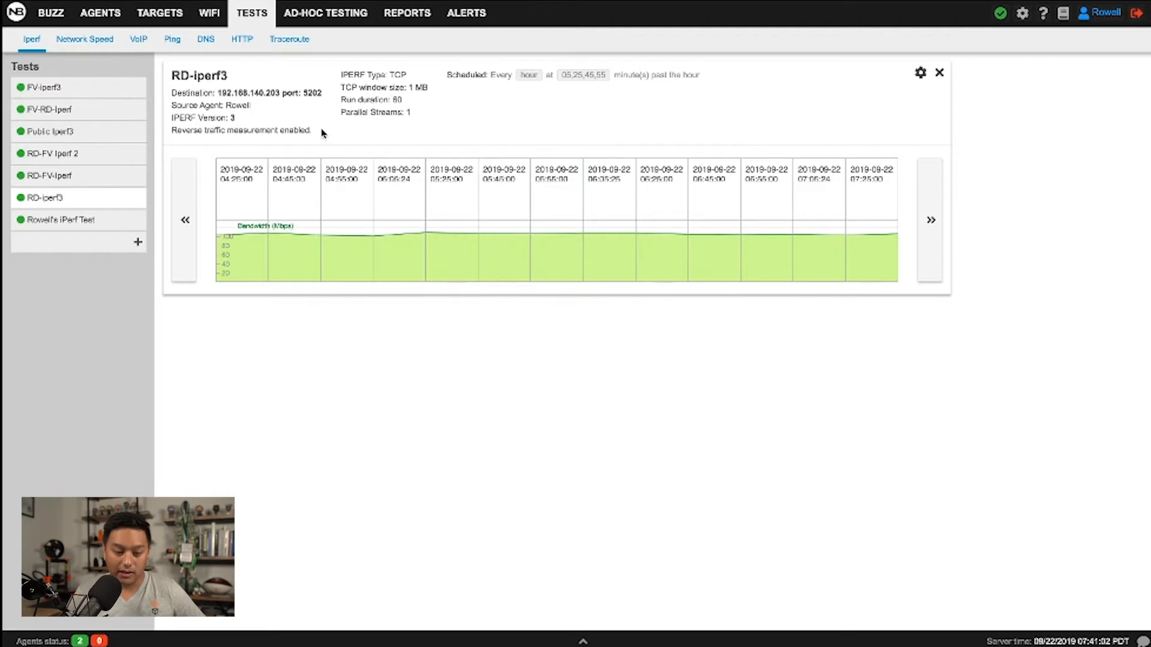
drag(427, 87, 410, 88)
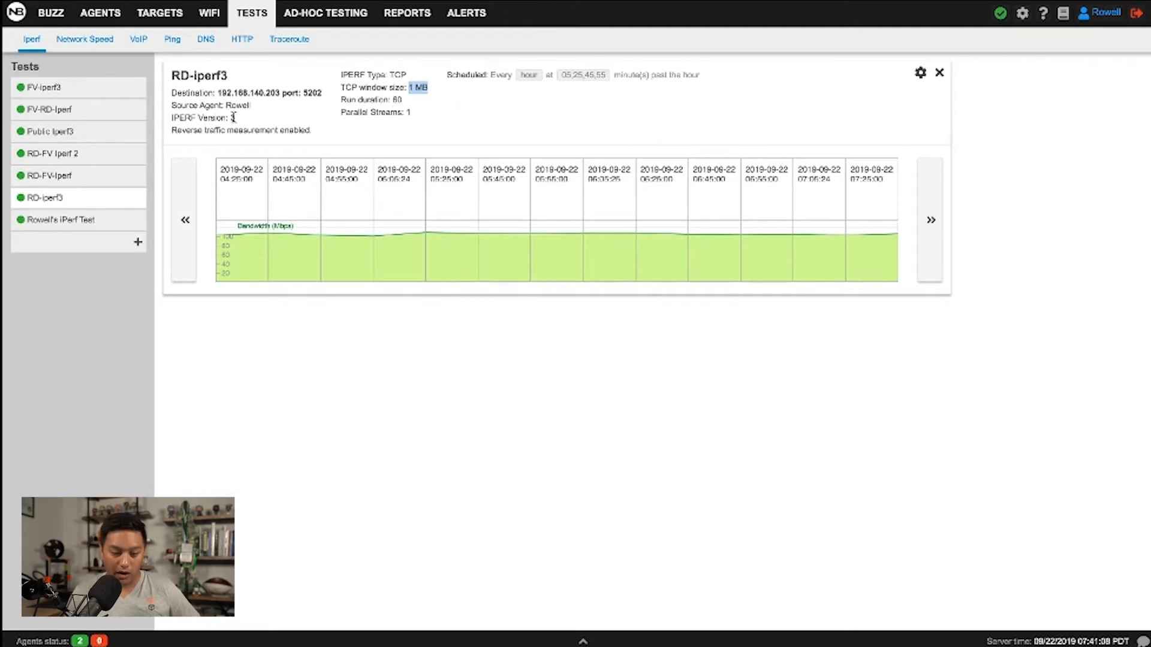
drag(233, 117, 173, 118)
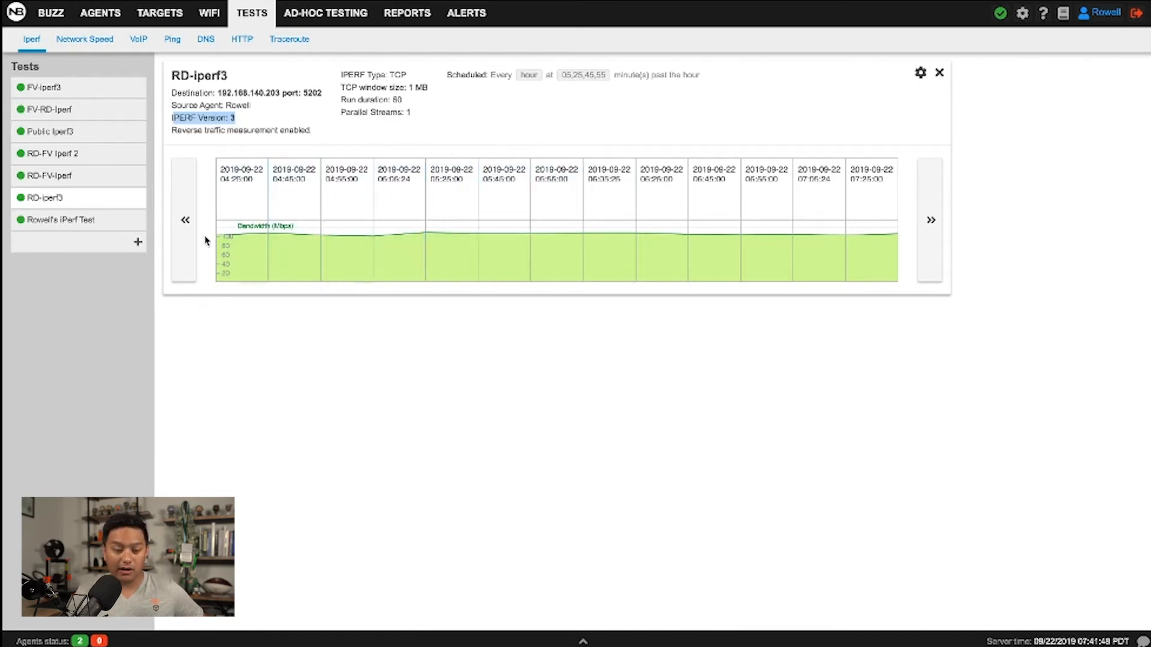
Browse the RD-iperf3 bandwidth history back to the afternoon of 2019-09-21 and inspect the average bandwidth of the 15:45 run
click(187, 230)
click(188, 230)
click(188, 231)
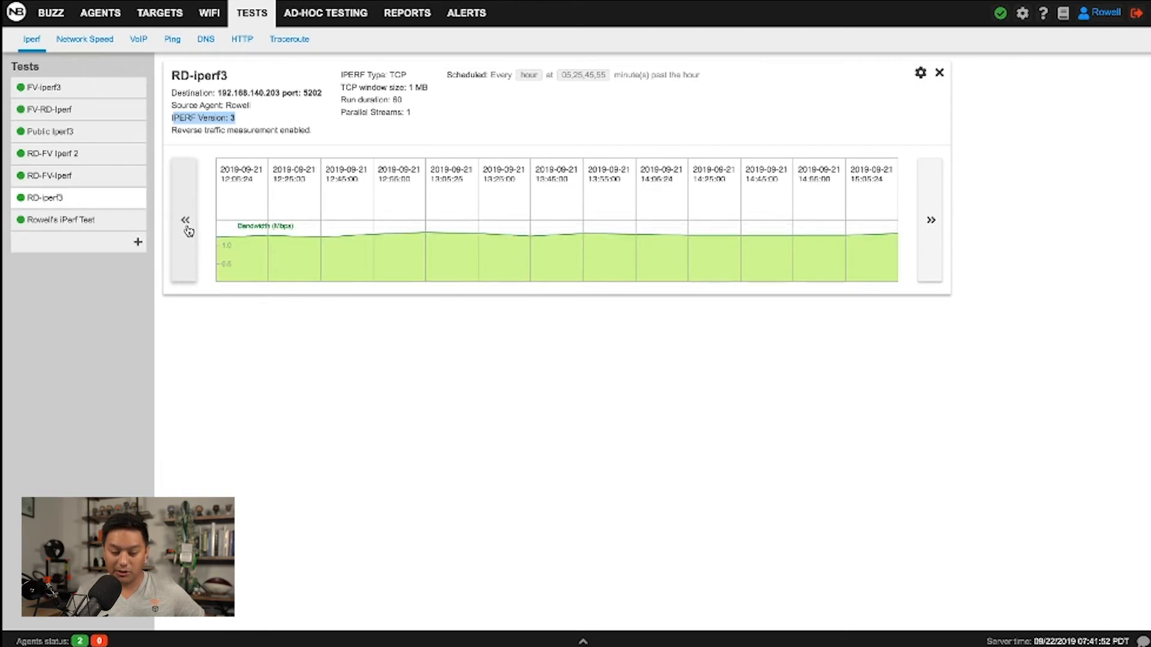
click(190, 233)
click(189, 233)
click(926, 221)
click(926, 221)
click(926, 221)
click(926, 221)
click(186, 248)
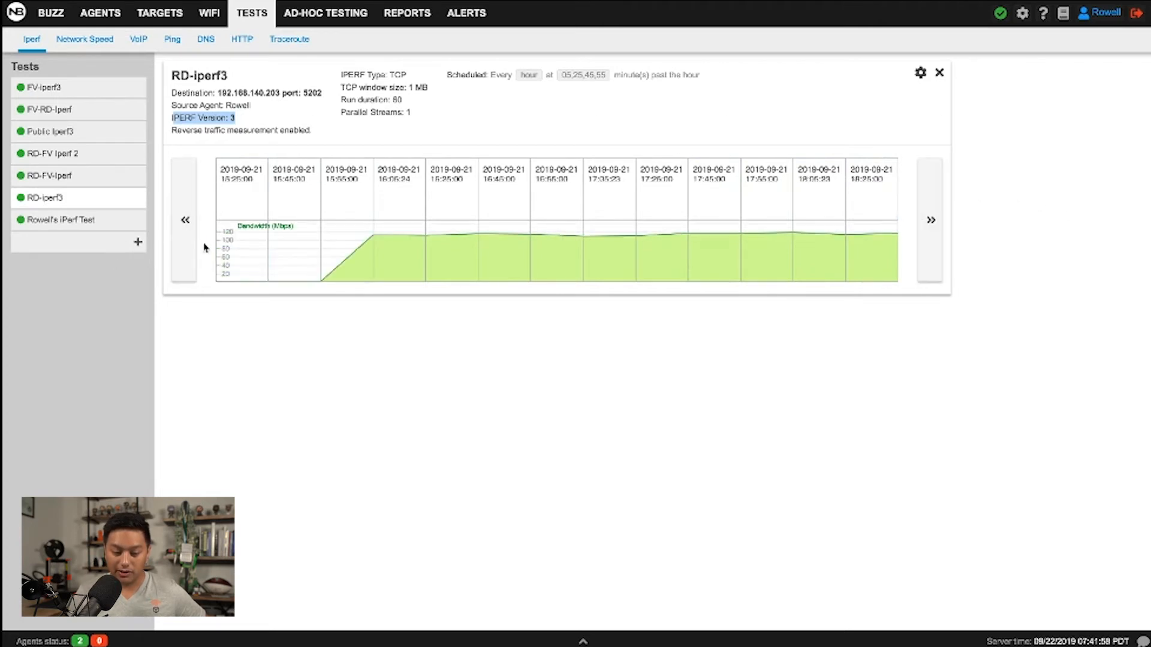
mouse_move(283, 278)
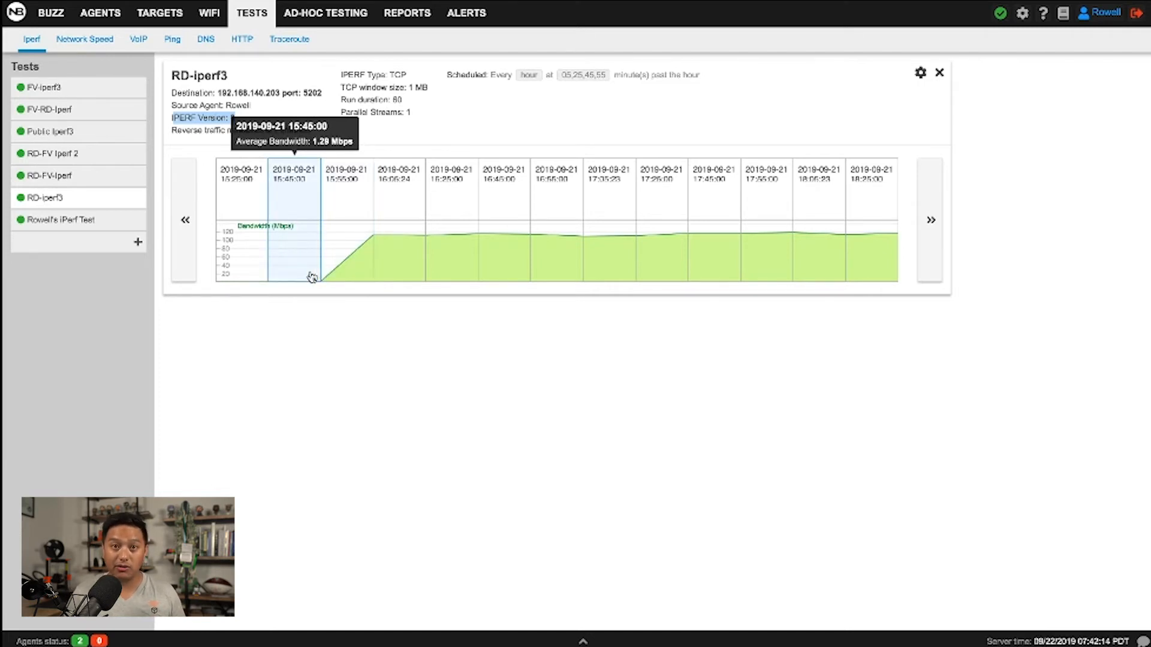
View the newly created iPerf test's bandwidth graph, and return to the RD-iperf3 results for comparison
click(68, 222)
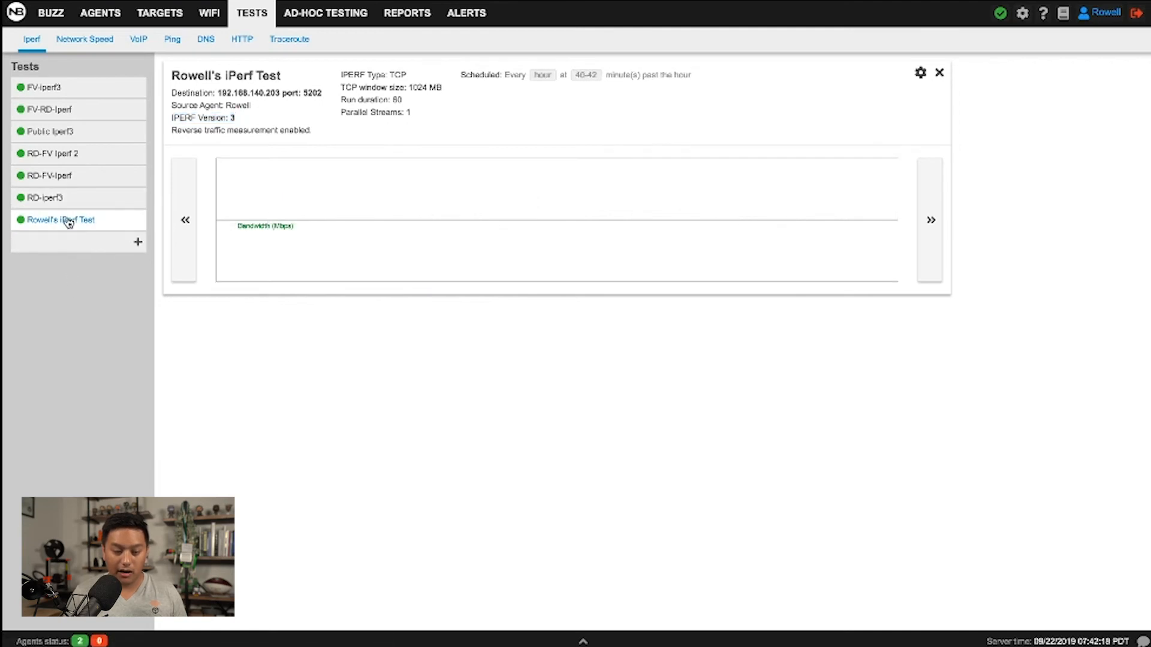
click(64, 202)
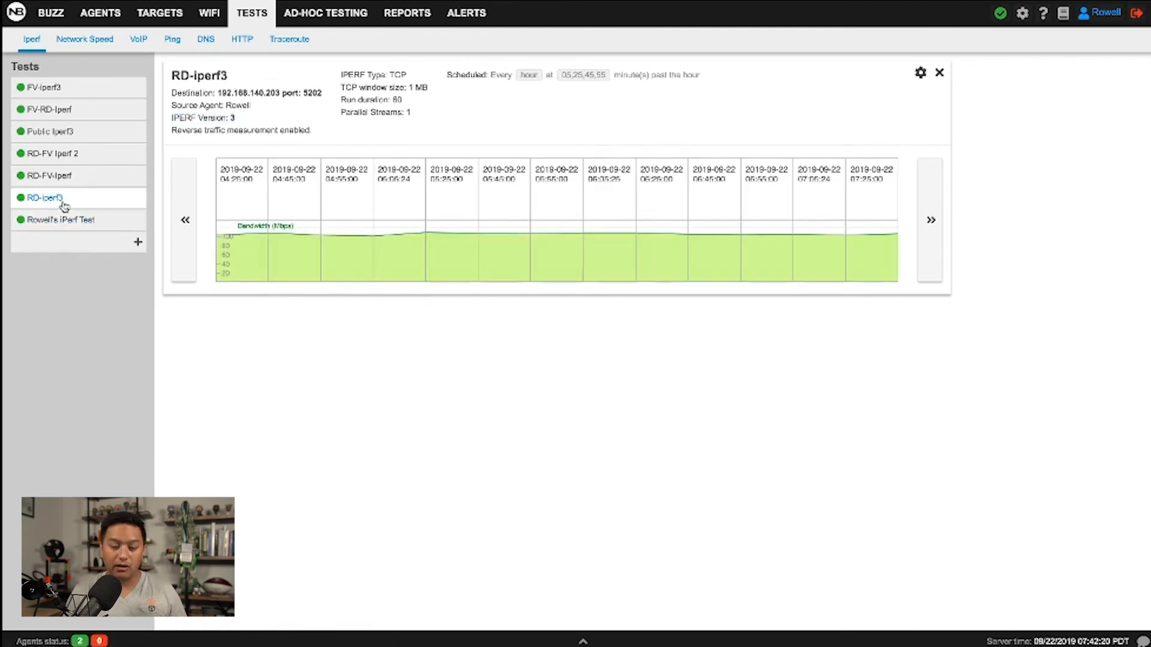